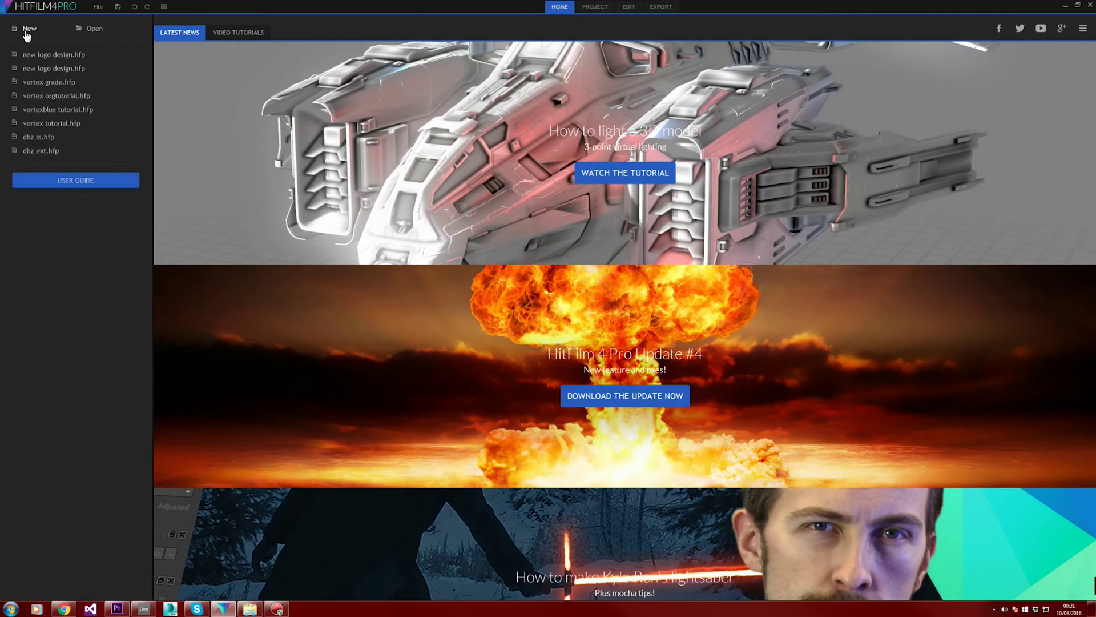
- Create a 2704×1520, 30 fps, square-pixel project as a composite shot
{"action": "left_click", "coordinate": [27, 31]}
{"action": "left_click", "coordinate": [560, 225]}
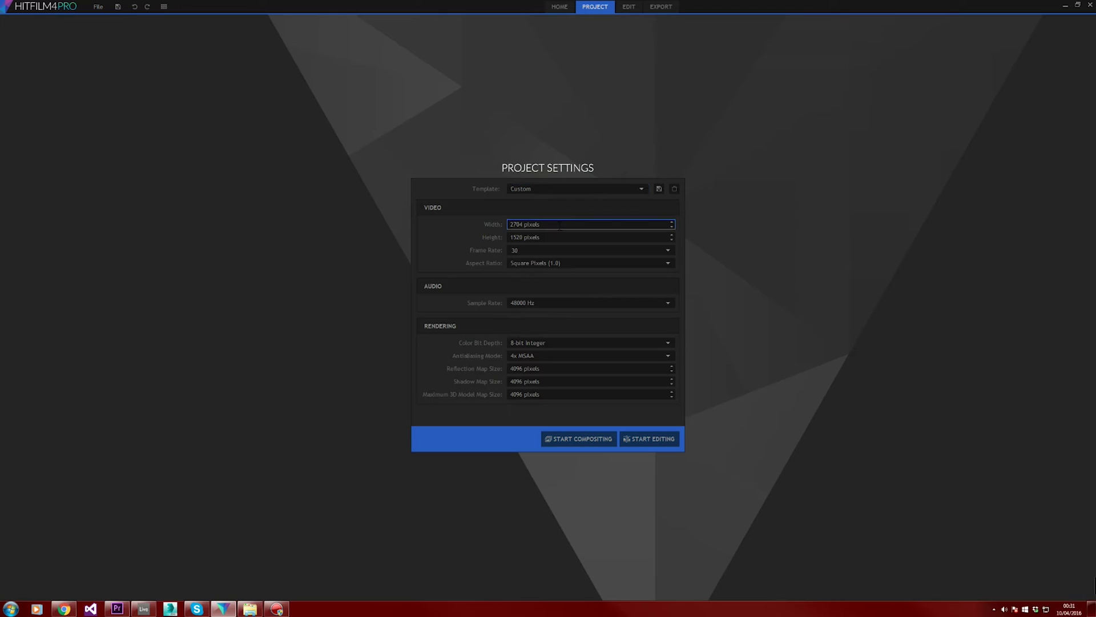
{"action": "left_click", "coordinate": [552, 236]}
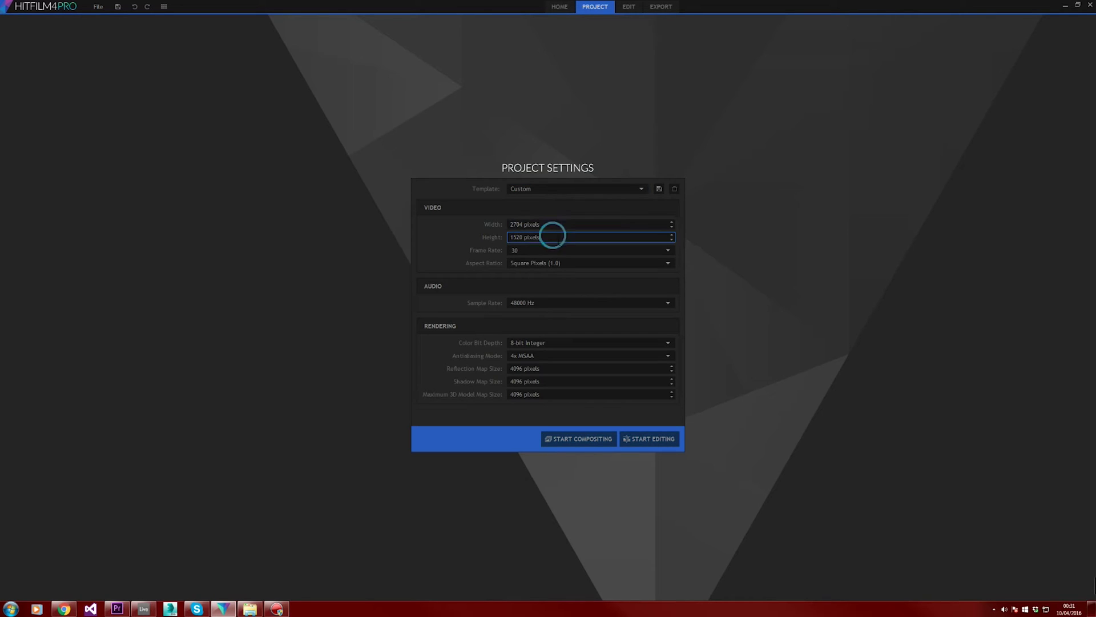
{"action": "left_click", "coordinate": [552, 248]}
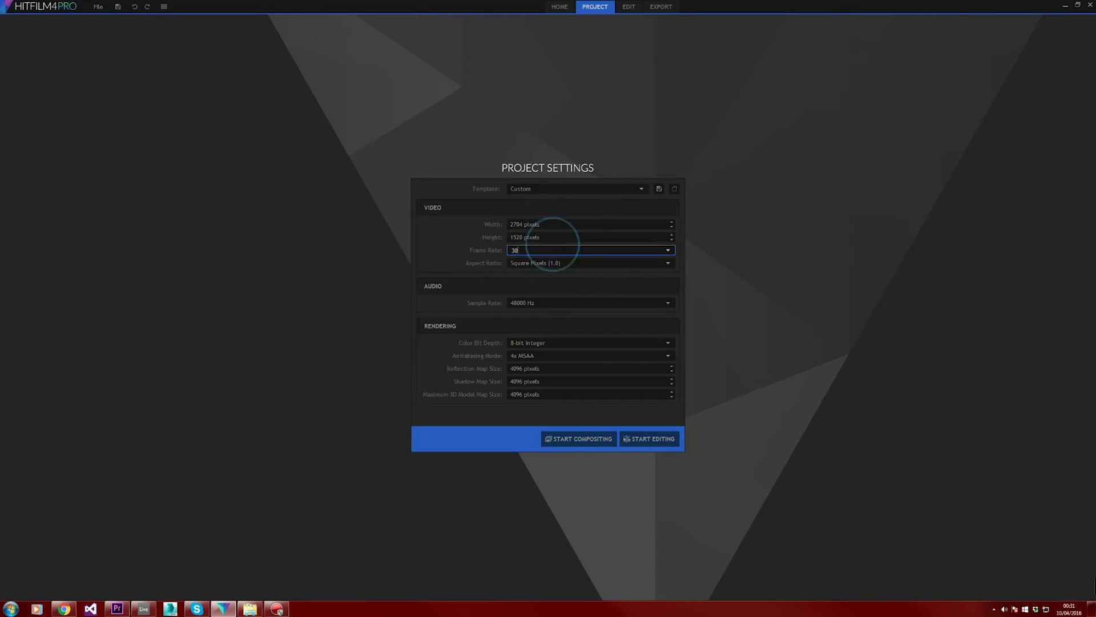
{"action": "left_click", "coordinate": [563, 258]}
{"action": "left_click", "coordinate": [553, 271]}
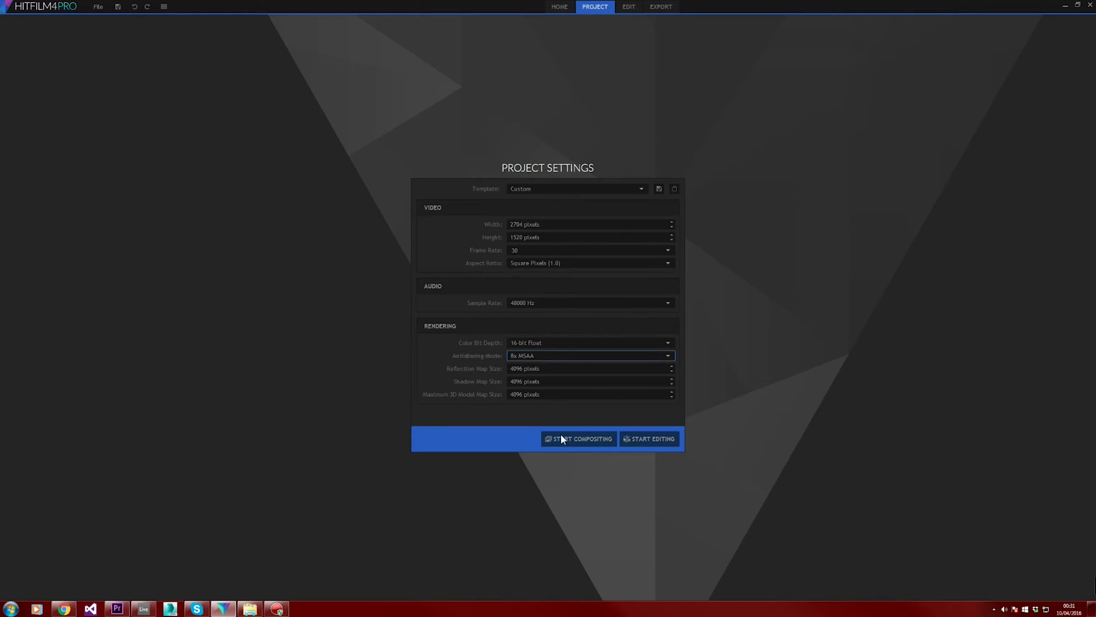
{"action": "left_click", "coordinate": [562, 439]}
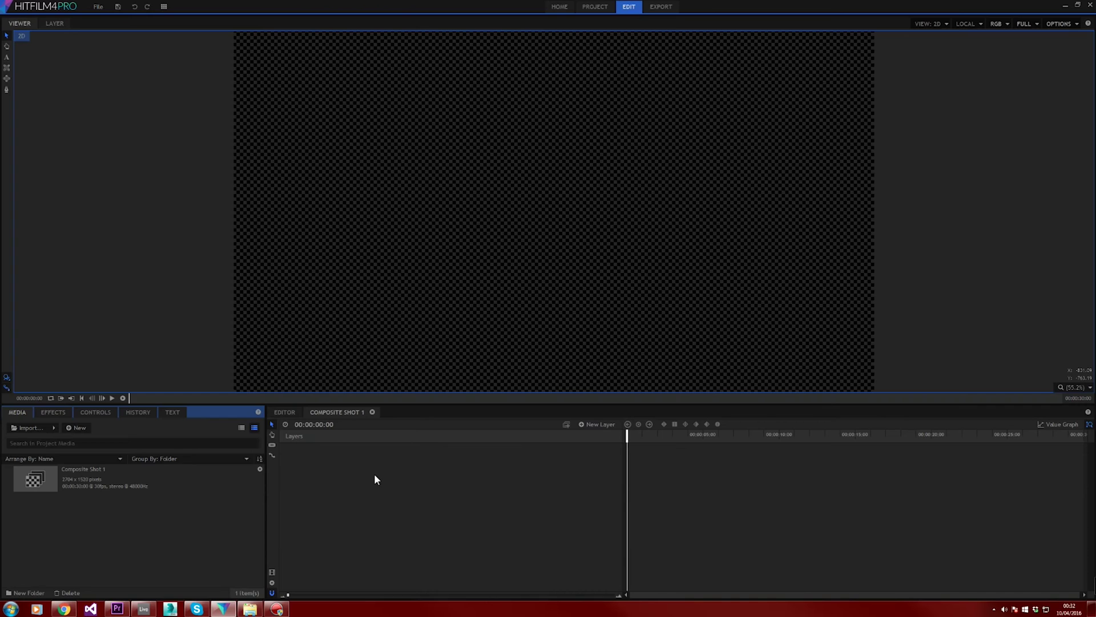
- Add a grade layer and a full-frame black plane layer to the shot
{"action": "left_click", "coordinate": [590, 426]}
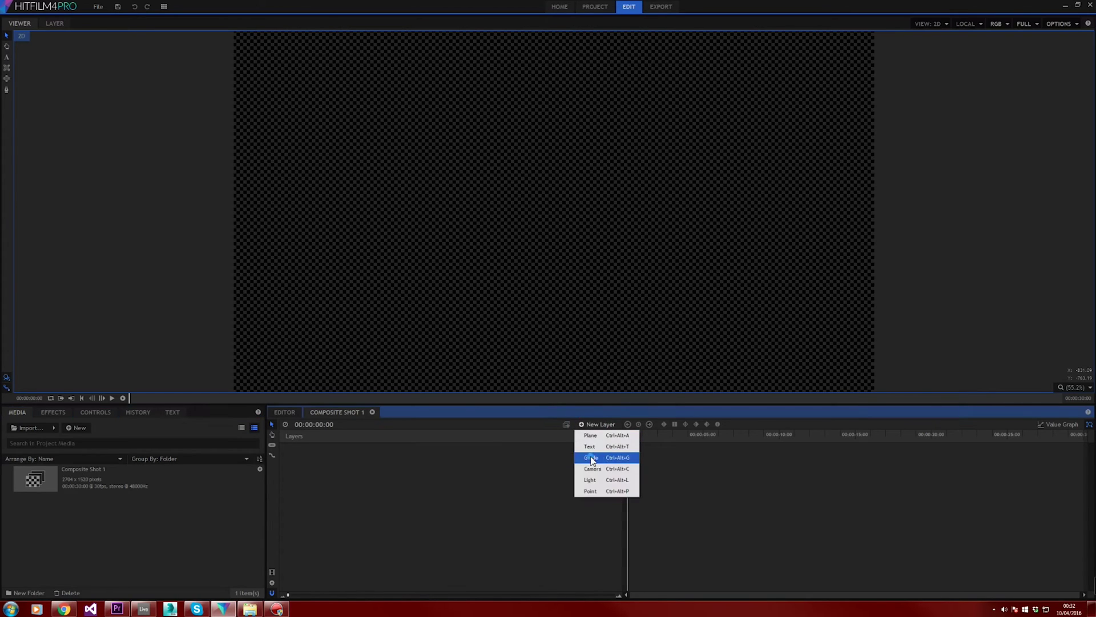
{"action": "left_click", "coordinate": [590, 456]}
{"action": "left_click", "coordinate": [594, 427]}
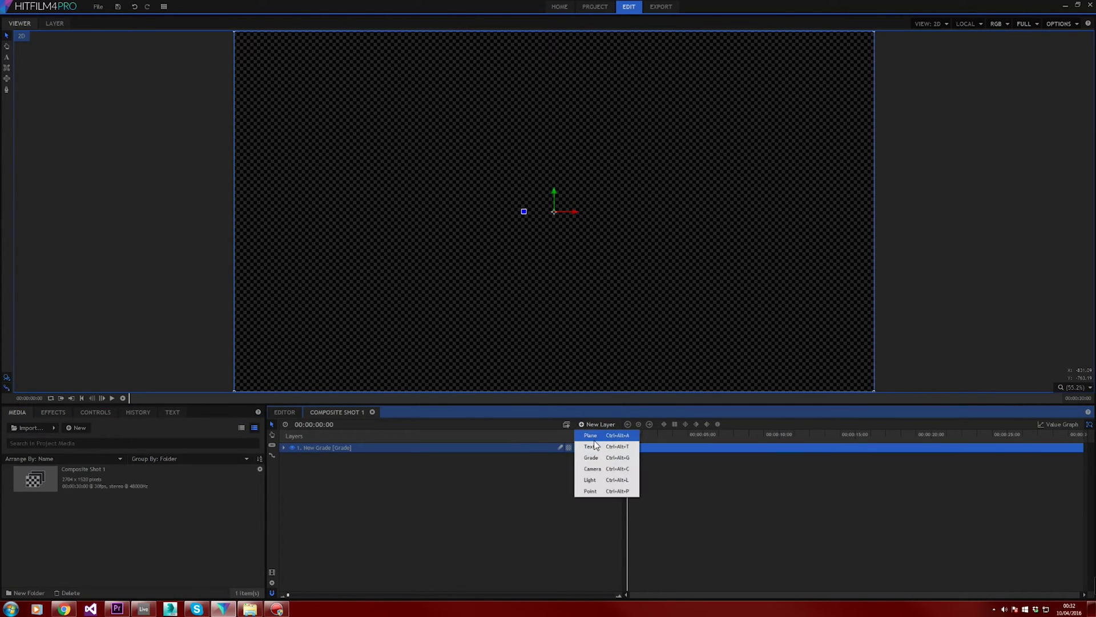
{"action": "left_click", "coordinate": [592, 436]}
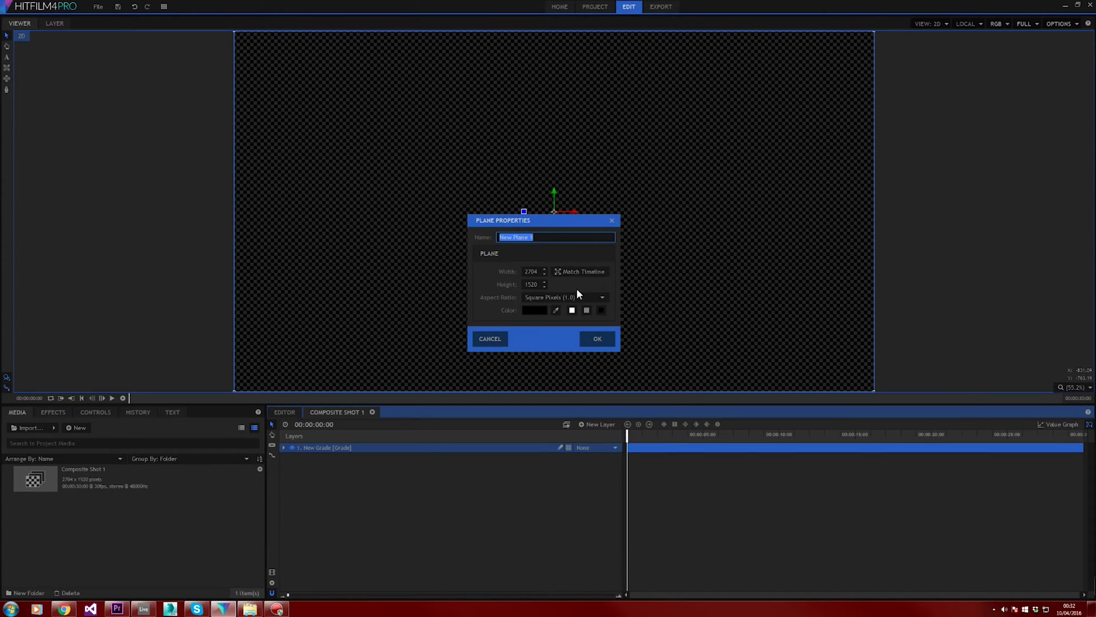
{"action": "left_click", "coordinate": [596, 339]}
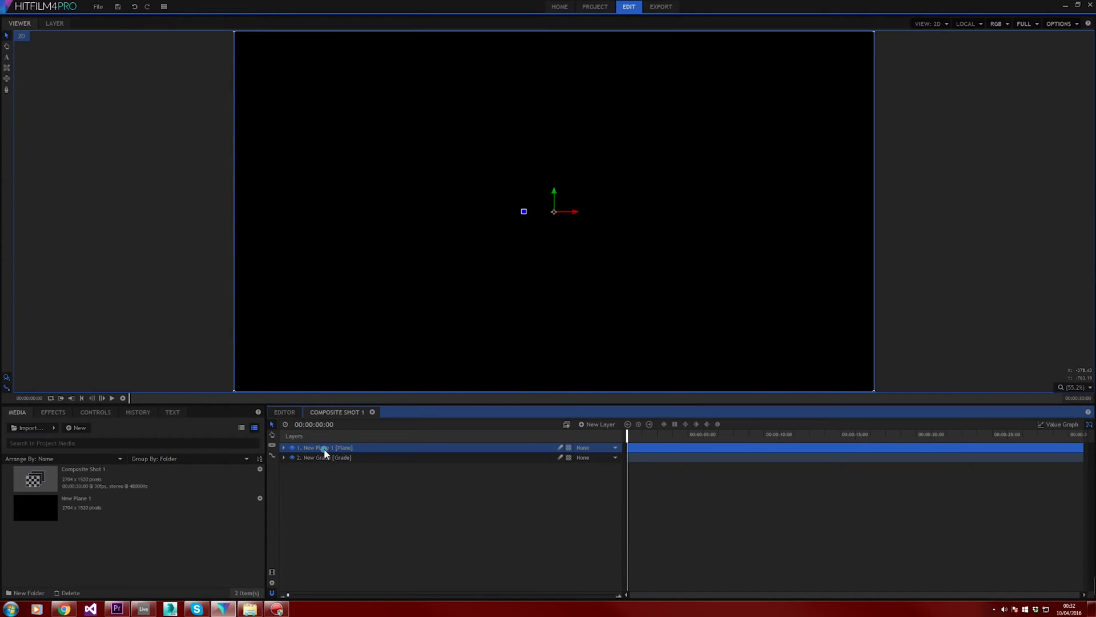
- Move New Plane 1 below New Grade, apply Light Flares to it, then search effects for 'hea'
{"action": "left_click_drag", "start_coordinate": [323, 448], "coordinate": [323, 458]}
{"action": "left_click", "coordinate": [51, 413]}
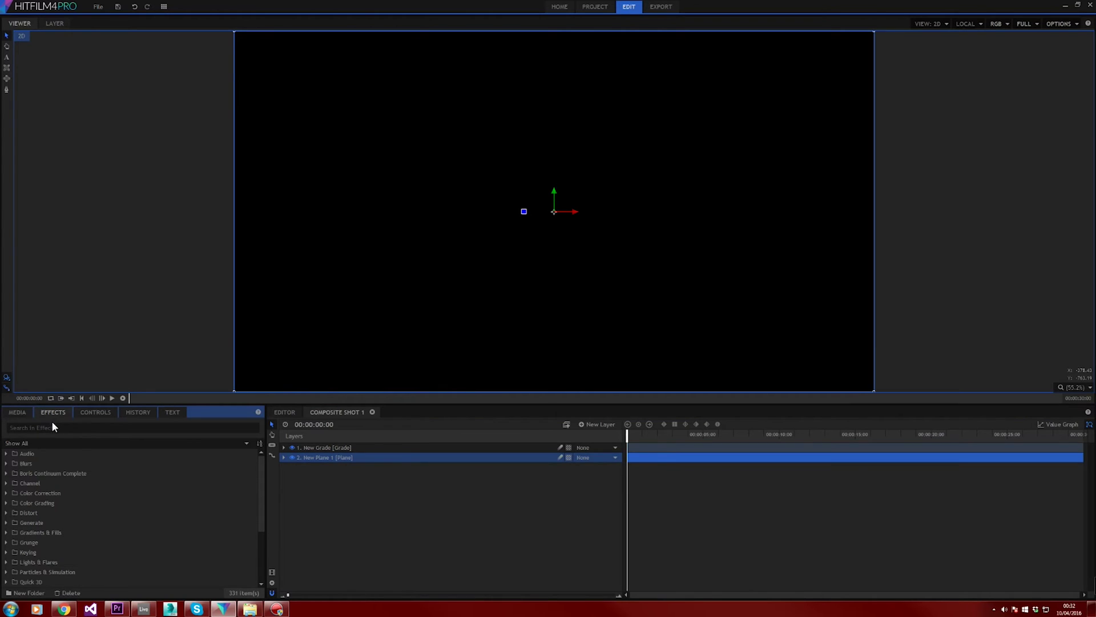
{"action": "left_click", "coordinate": [52, 422]}
{"action": "type", "text": "light f"}
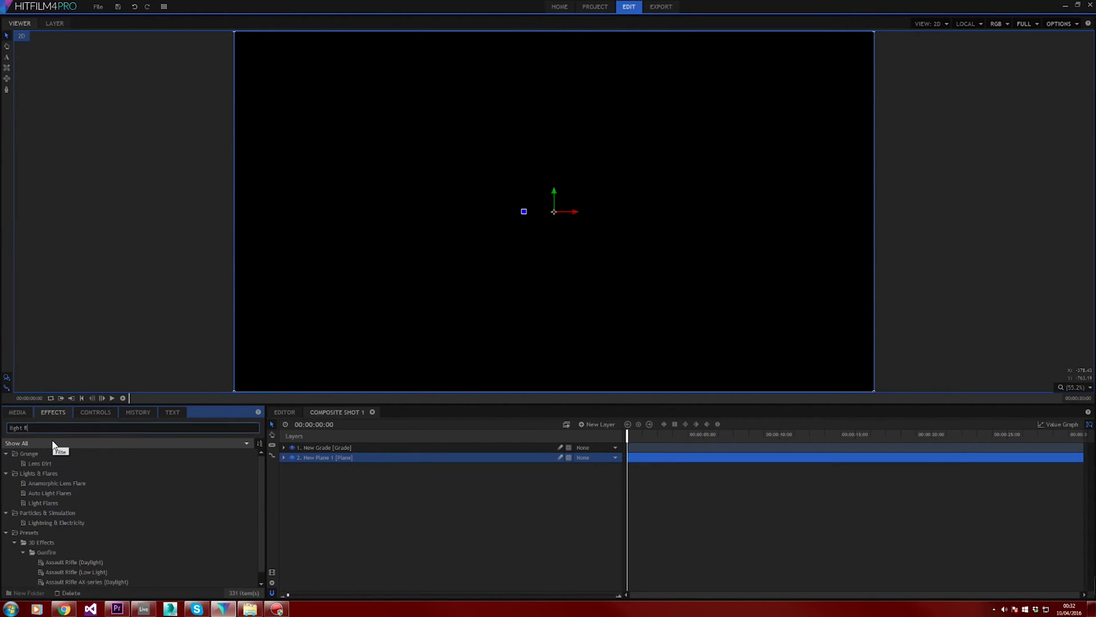
{"action": "type", "text": "l"}
{"action": "left_click_drag", "start_coordinate": [47, 502], "coordinate": [90, 502]}
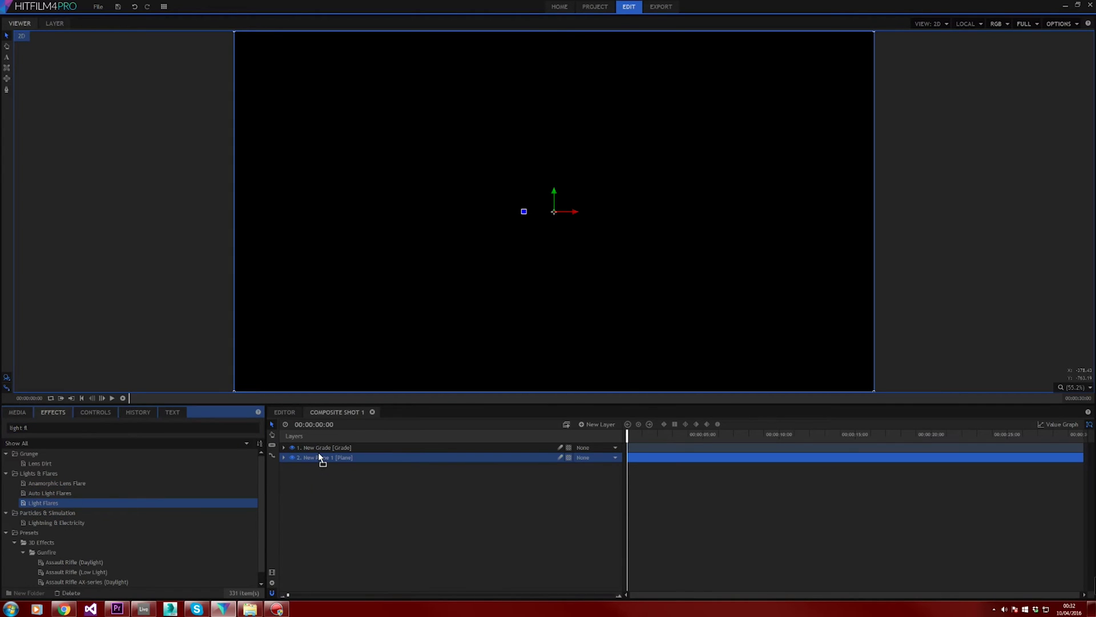
{"action": "left_click_drag", "start_coordinate": [319, 454], "coordinate": [323, 456]}
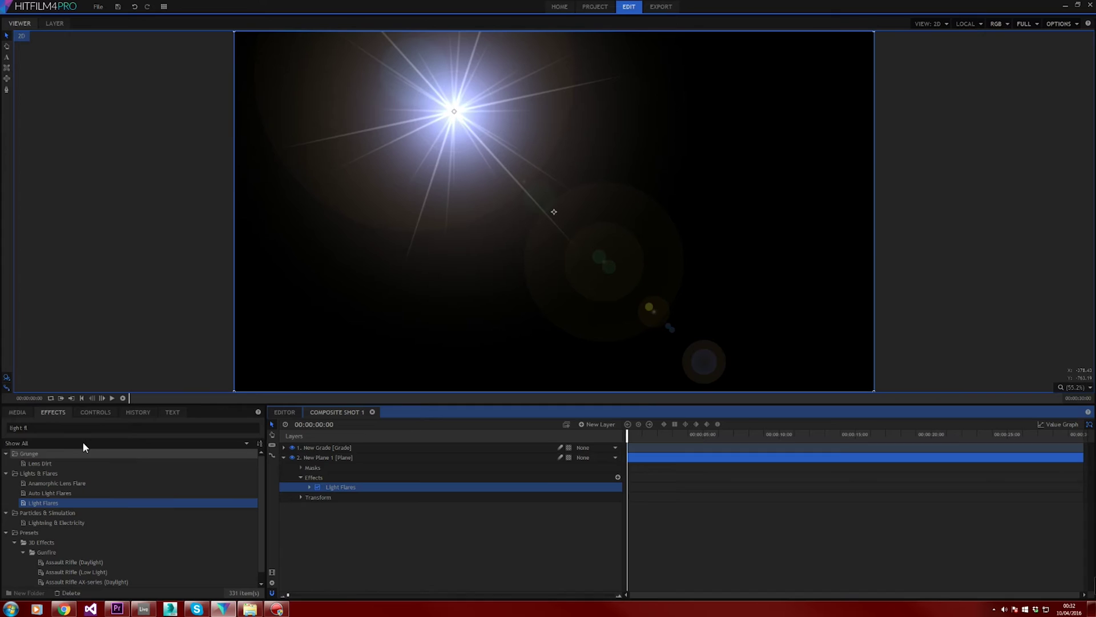
{"action": "left_click", "coordinate": [41, 427]}
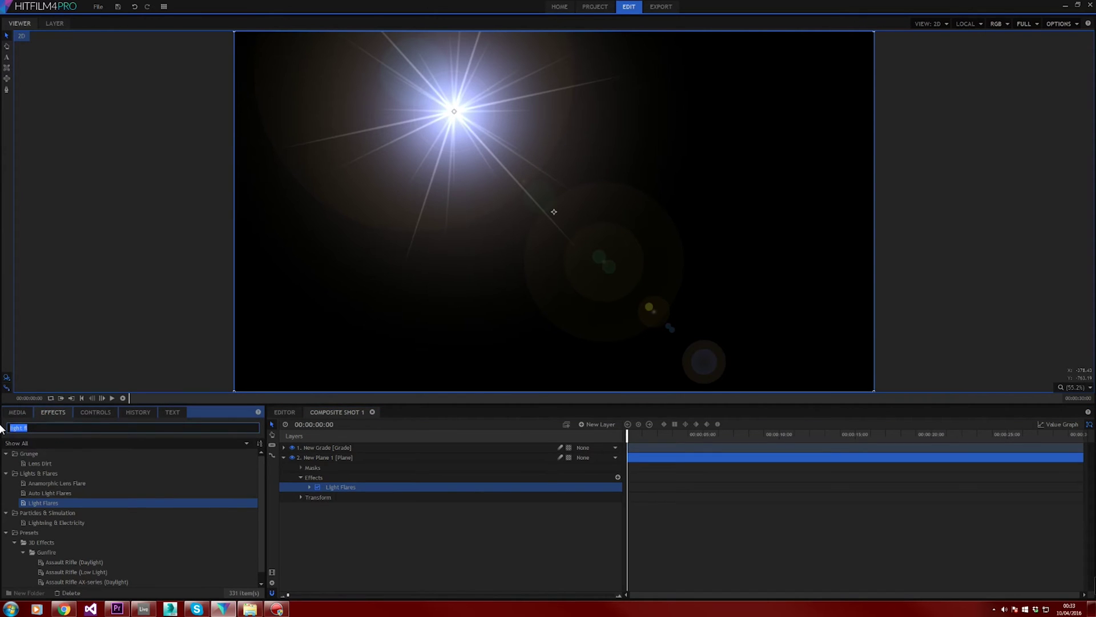
{"action": "type", "text": "heat"}
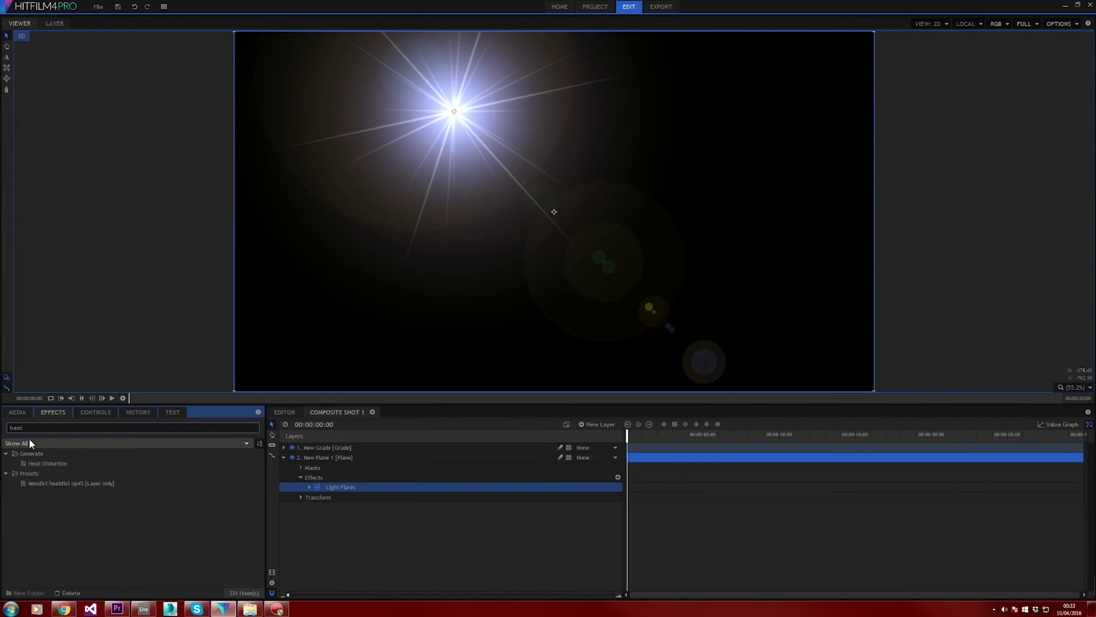
- Apply Heat Distortion to New Grade with Scale 360 px and Distortion 500
{"action": "left_click_drag", "start_coordinate": [48, 462], "coordinate": [344, 449]}
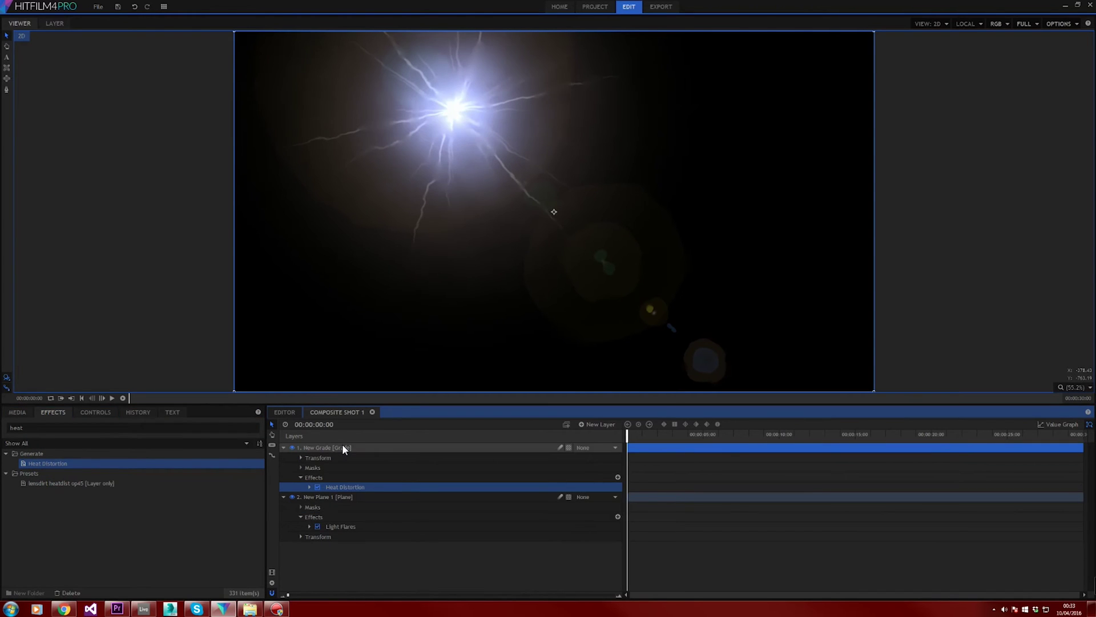
{"action": "left_click", "coordinate": [309, 487]}
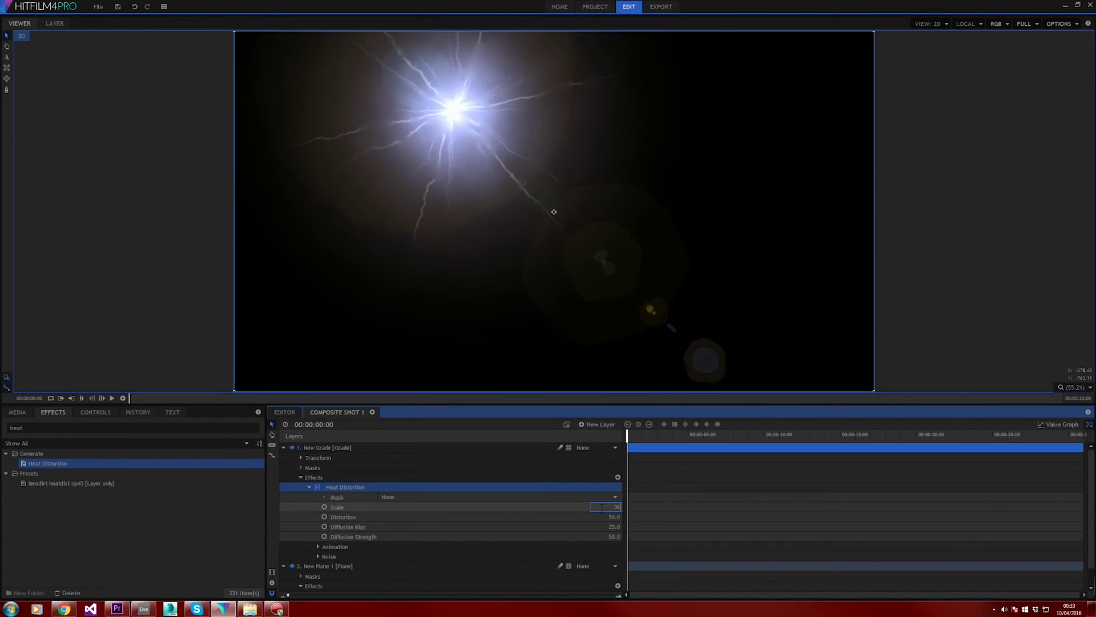
{"action": "key", "text": "Tab"}
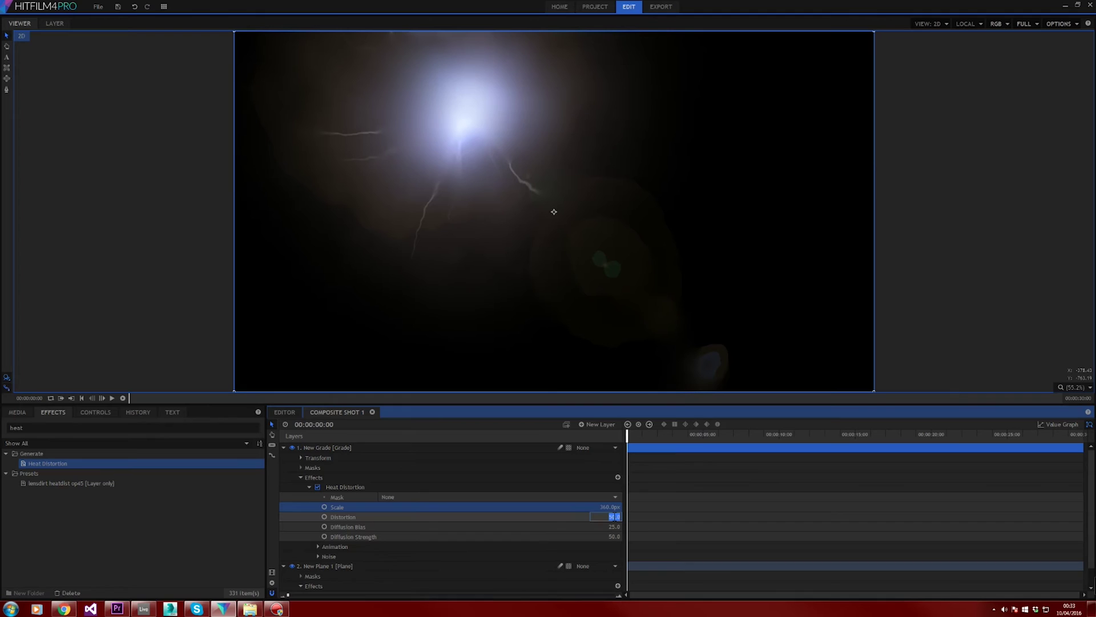
{"action": "left_click", "coordinate": [613, 515]}
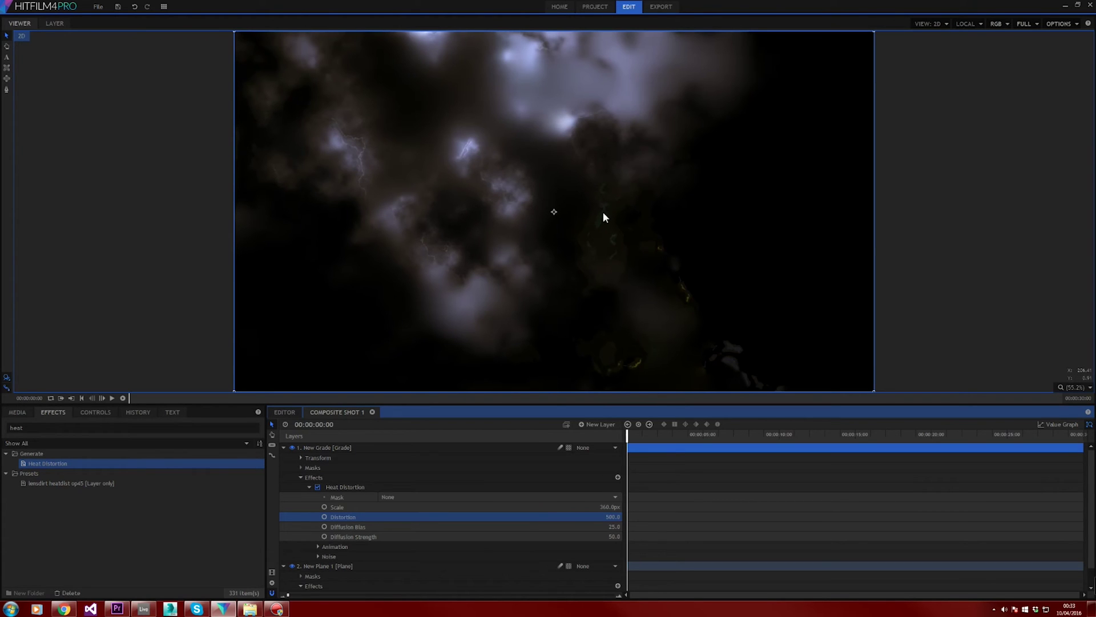
- Set the Light Flares Other Elements brightness to 0
{"action": "scroll", "coordinate": [354, 516], "scroll_direction": "down", "scroll_amount": 2}
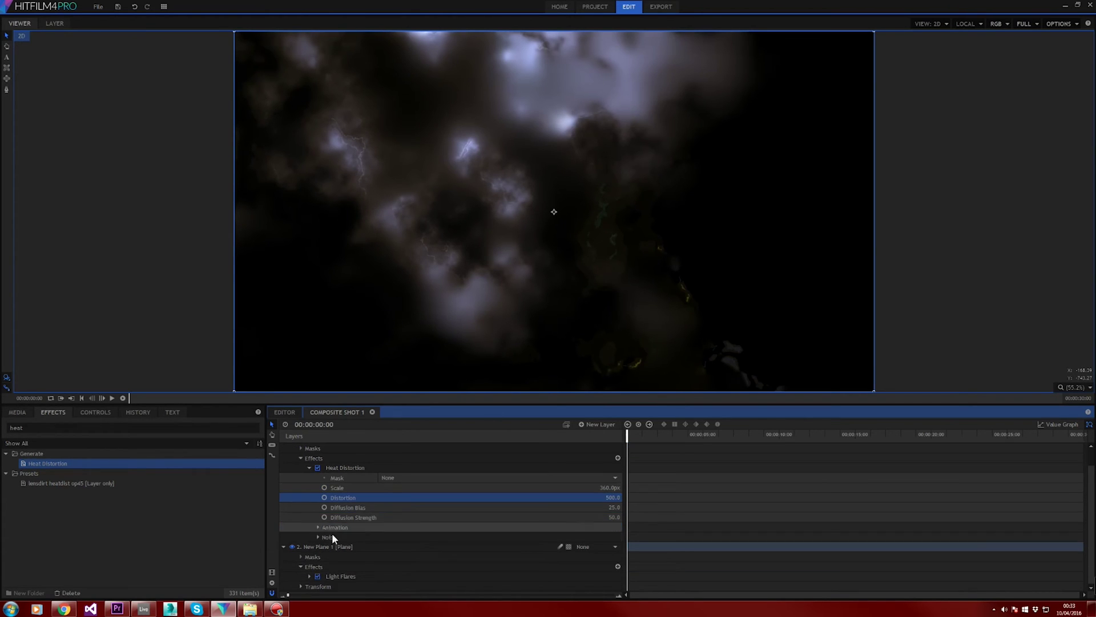
{"action": "left_click", "coordinate": [309, 575]}
{"action": "scroll", "coordinate": [320, 567], "scroll_direction": "down", "scroll_amount": 5}
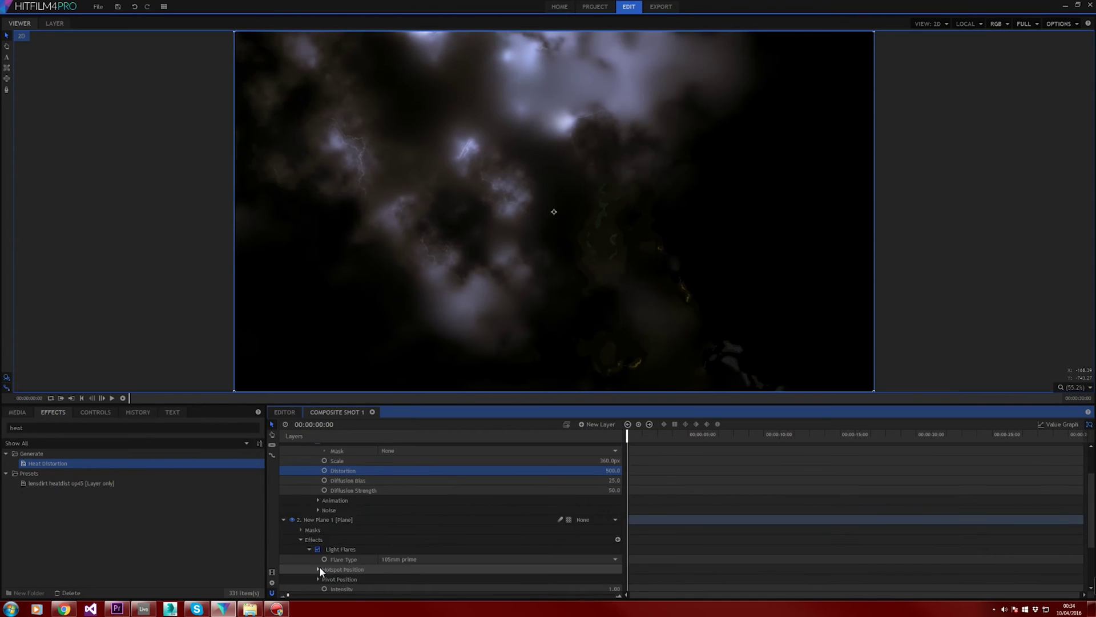
{"action": "scroll", "coordinate": [320, 567], "scroll_direction": "down", "scroll_amount": 1}
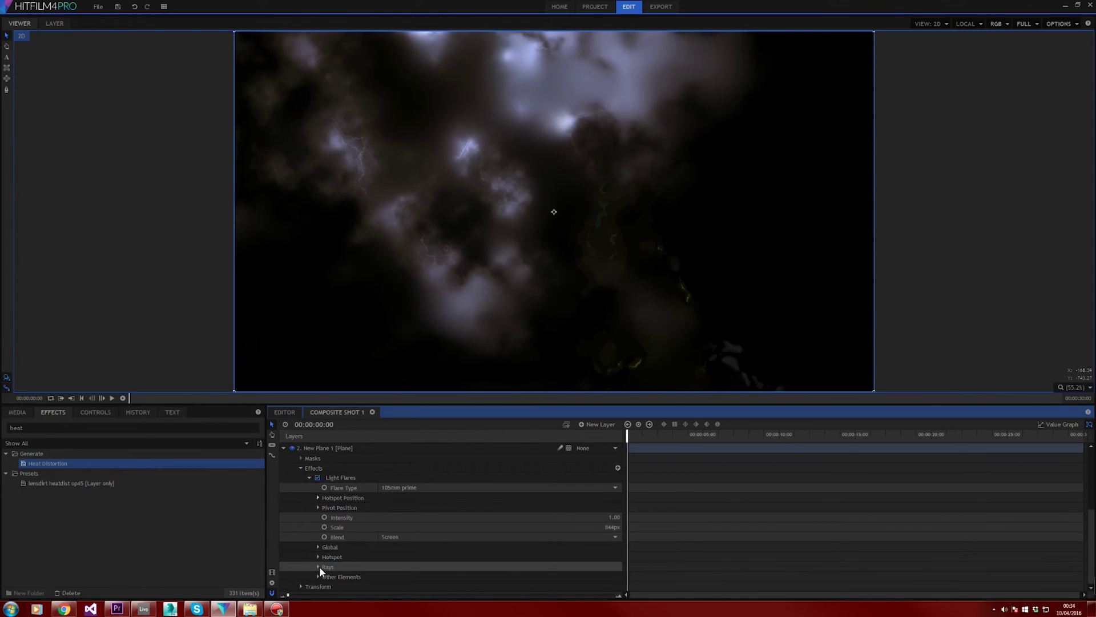
{"action": "left_click", "coordinate": [317, 573]}
{"action": "scroll", "coordinate": [516, 542], "scroll_direction": "down", "scroll_amount": 2}
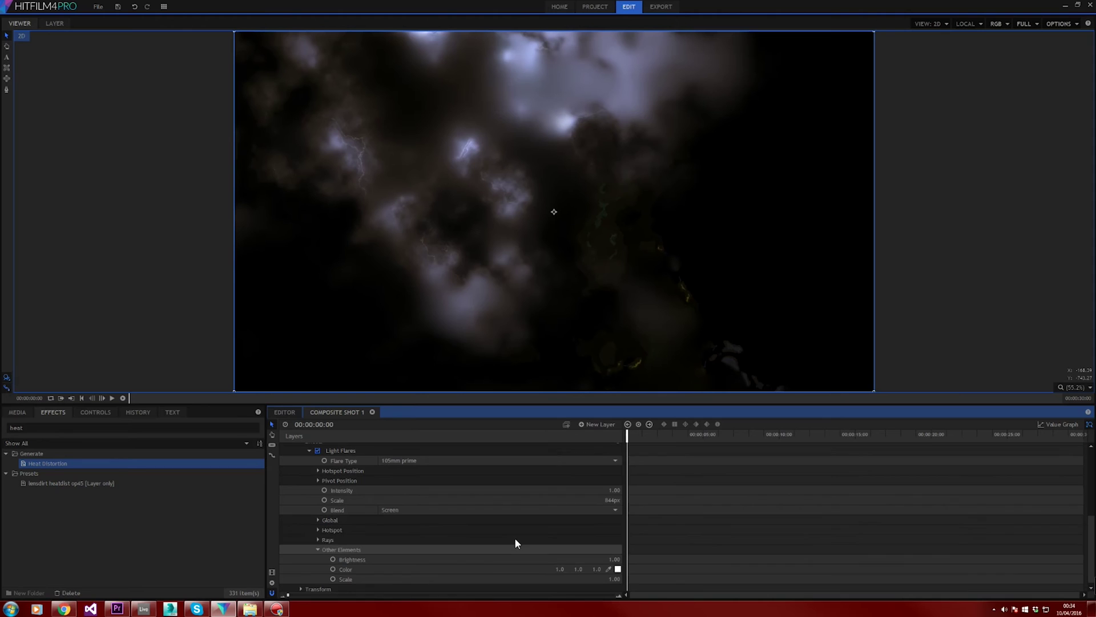
{"action": "left_click", "coordinate": [614, 558]}
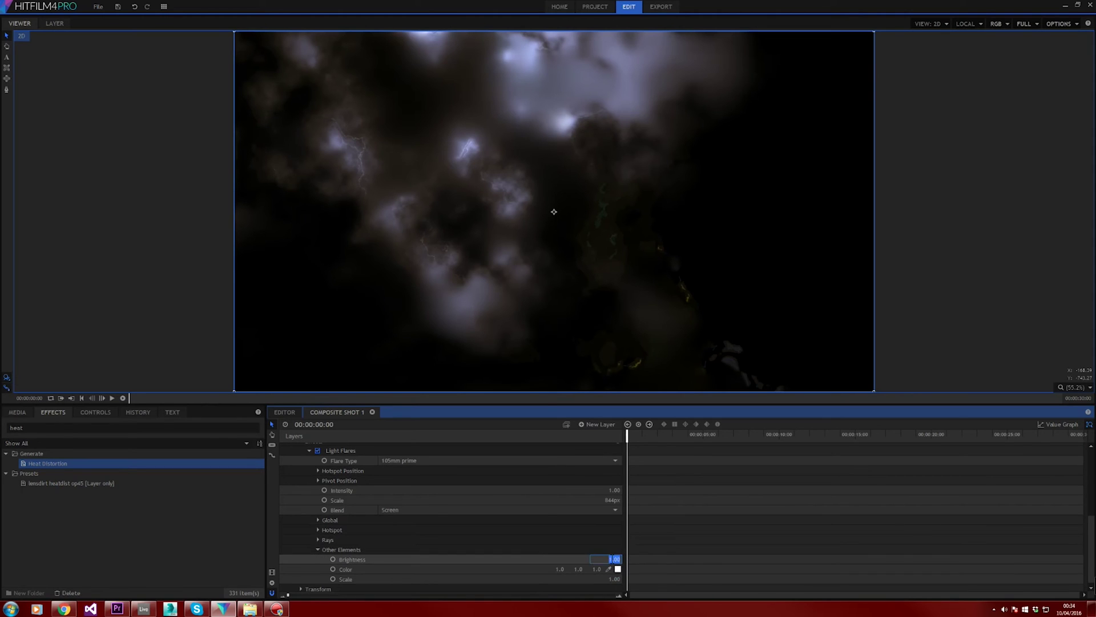
{"action": "type", "text": "0"}
{"action": "key", "text": "Return"}
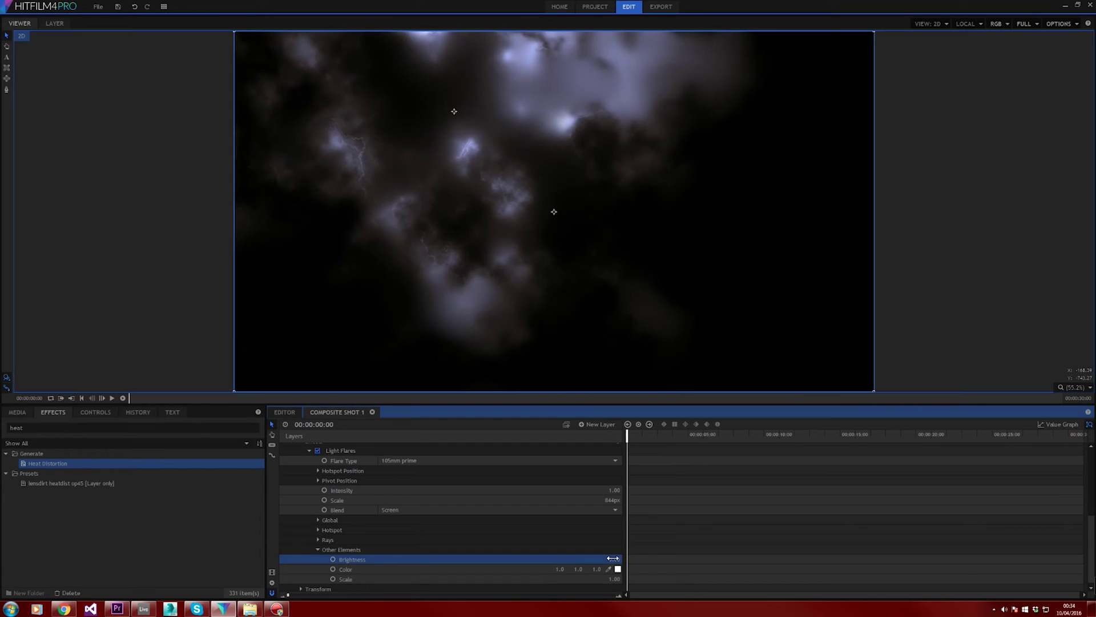
- Lower the Rays brightness to 0 and play the composite to preview
{"action": "left_click", "coordinate": [318, 539]}
{"action": "scroll", "coordinate": [580, 536], "scroll_direction": "down", "scroll_amount": 2}
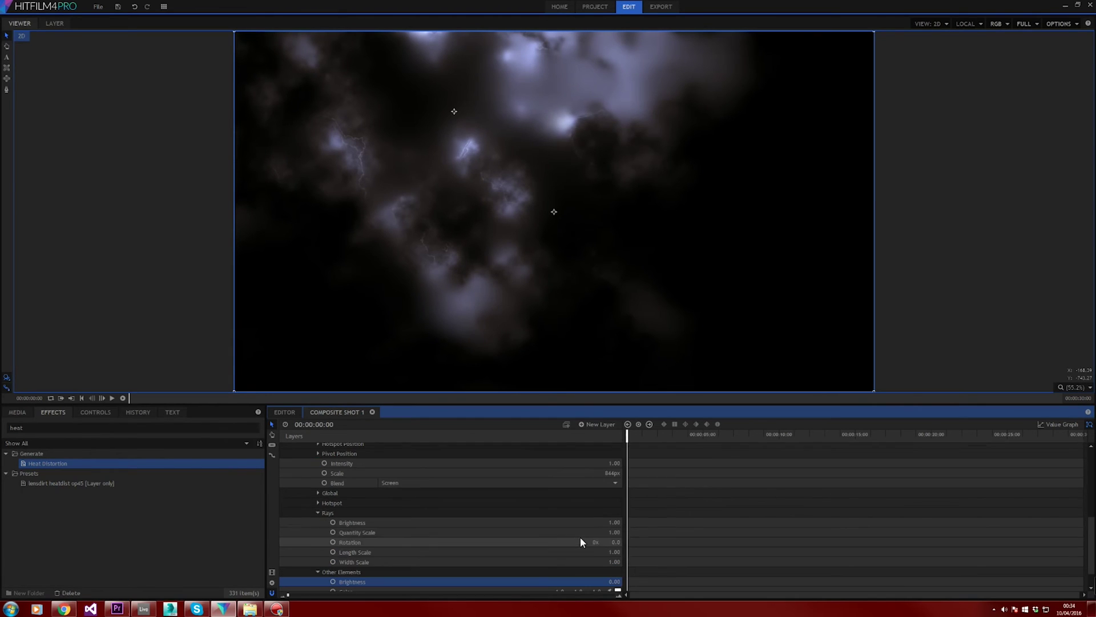
{"action": "left_click", "coordinate": [610, 522]}
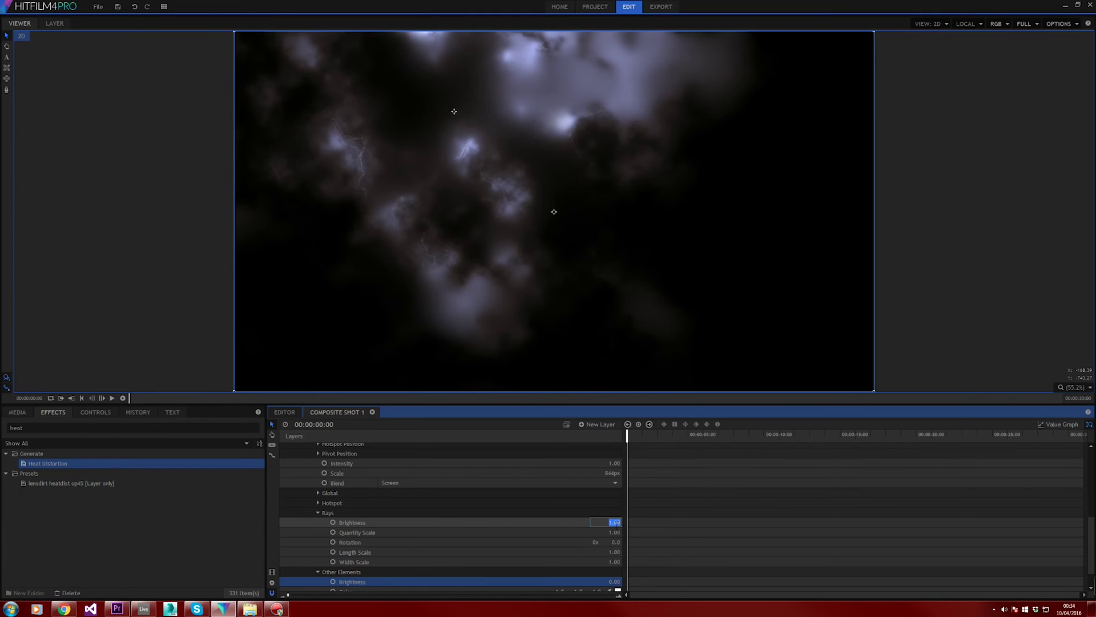
{"action": "key", "text": "Return"}
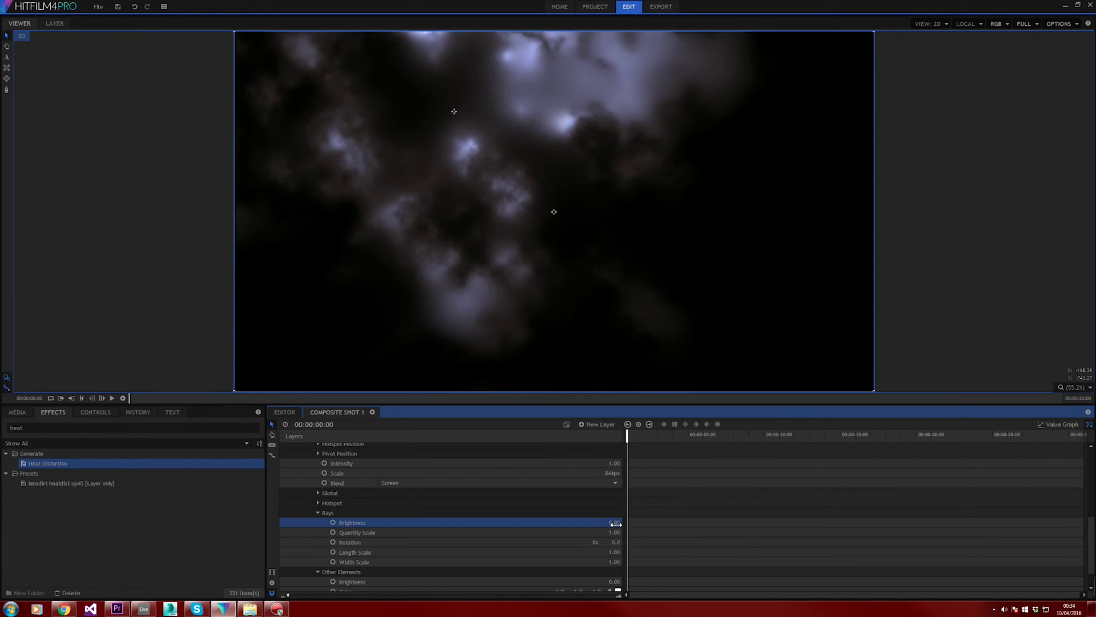
{"action": "left_click", "coordinate": [112, 398]}
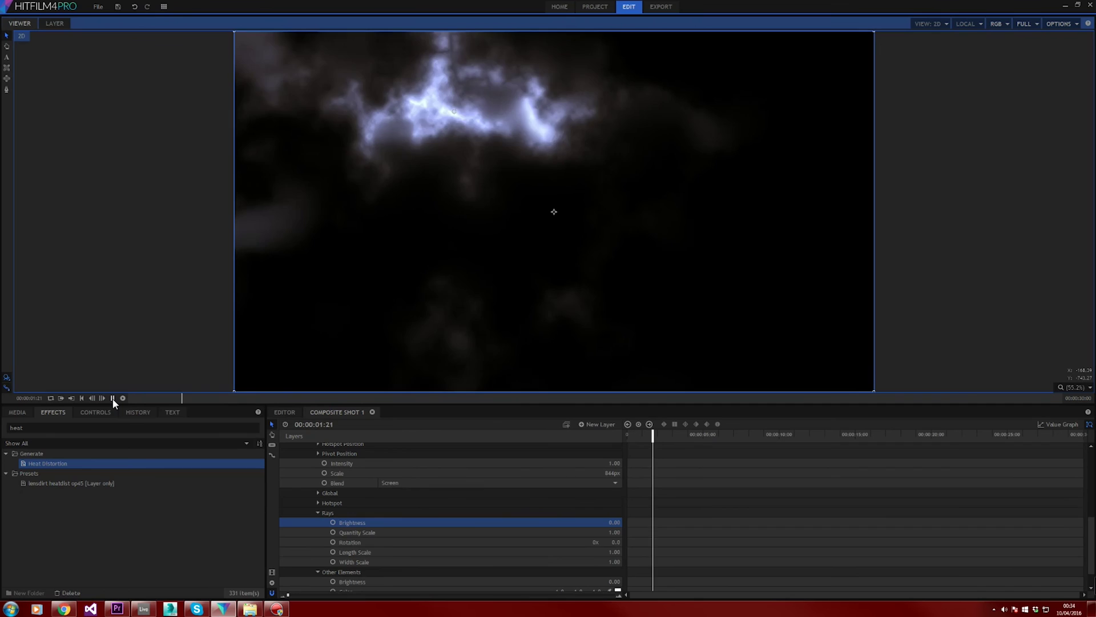
- Set Heat Distortion Wind Speed to 1.0 px/s and Noise Speed to 0.05, then replay the preview
{"action": "left_click", "coordinate": [112, 398]}
{"action": "scroll", "coordinate": [354, 512], "scroll_direction": "up", "scroll_amount": 8}
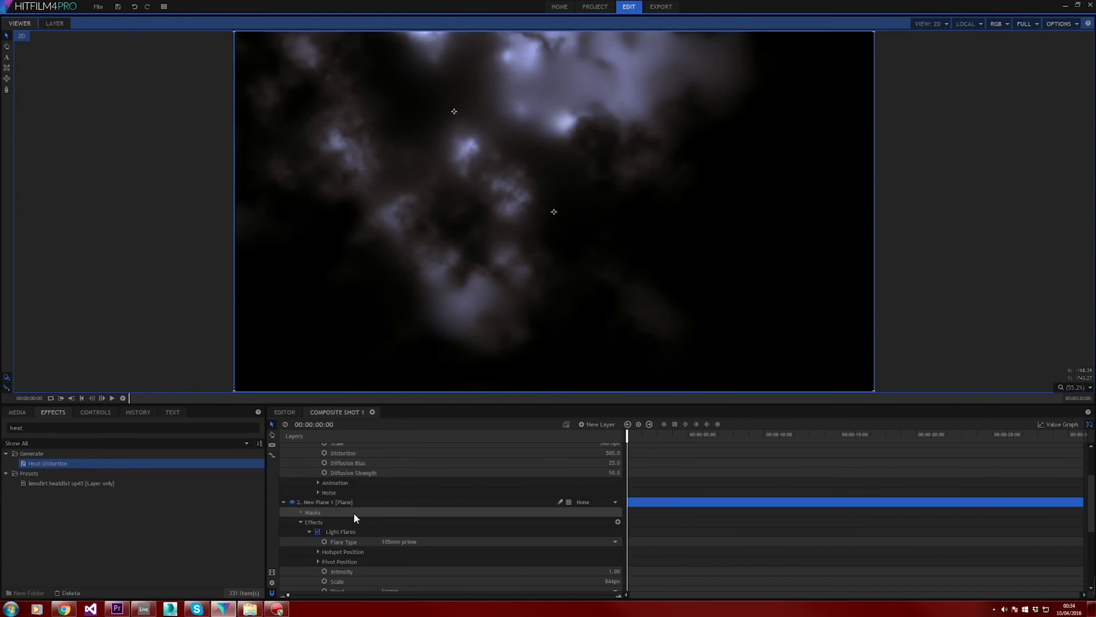
{"action": "scroll", "coordinate": [354, 512], "scroll_direction": "up", "scroll_amount": 2}
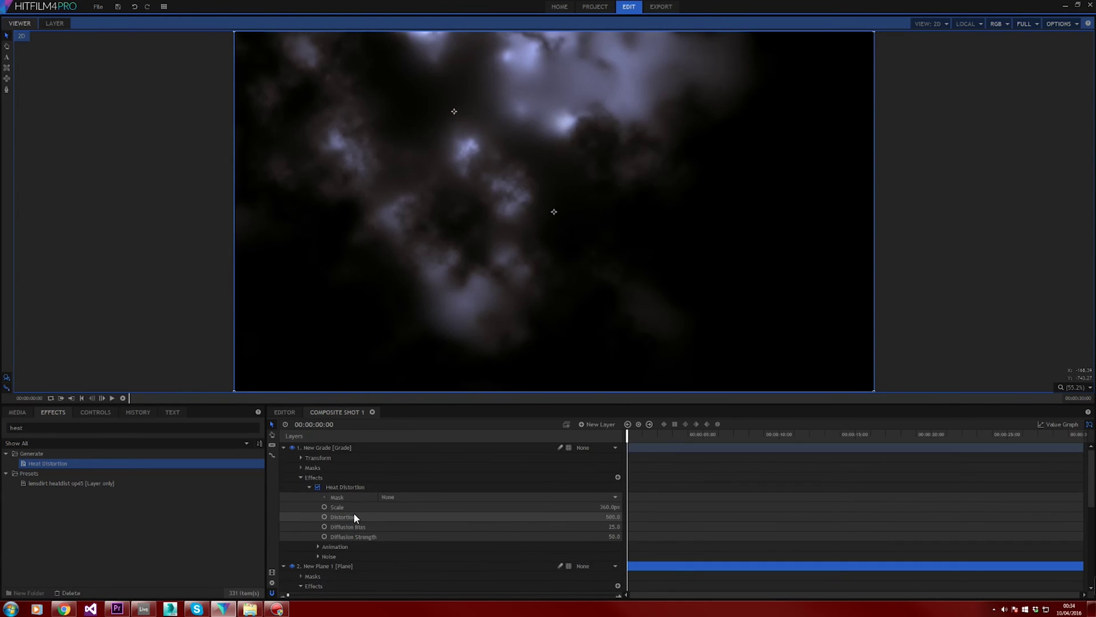
{"action": "left_click", "coordinate": [318, 546]}
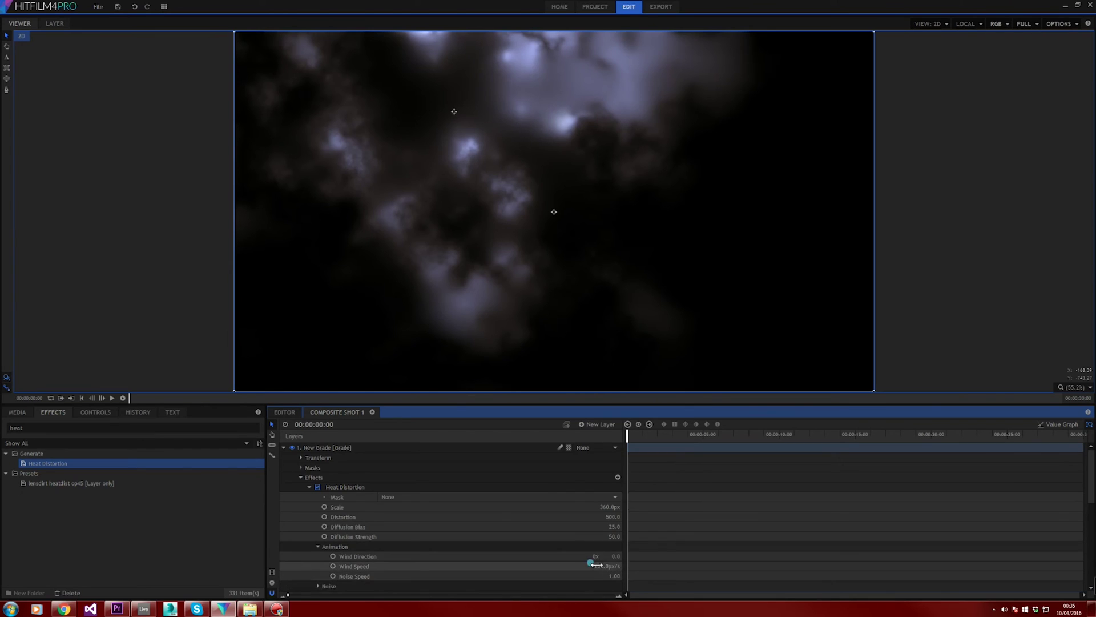
{"action": "left_click", "coordinate": [637, 564]}
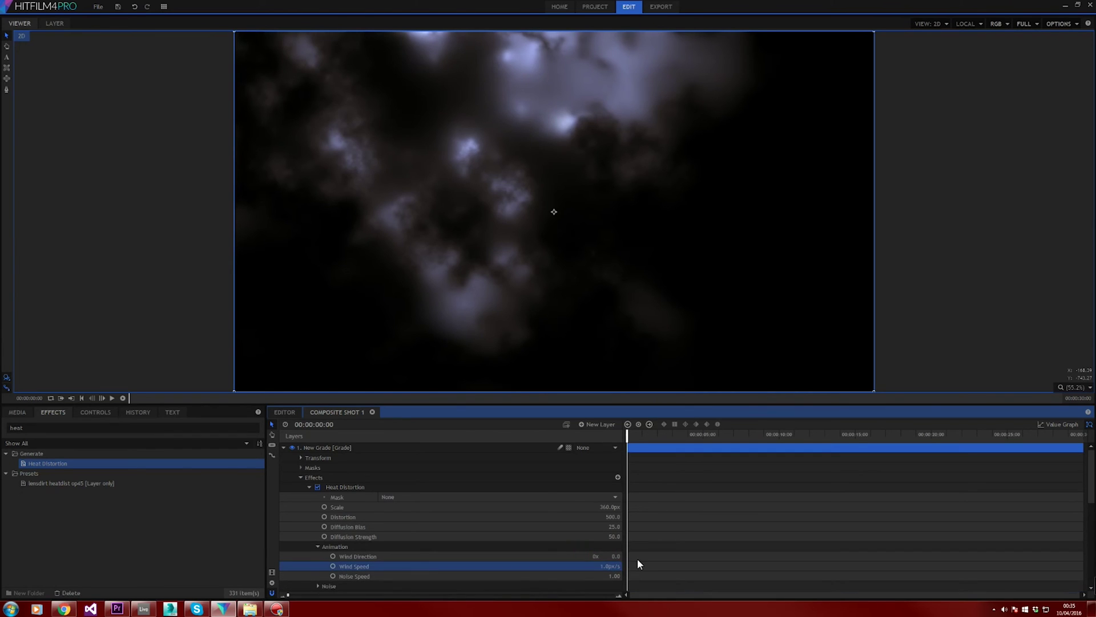
{"action": "left_click", "coordinate": [617, 576]}
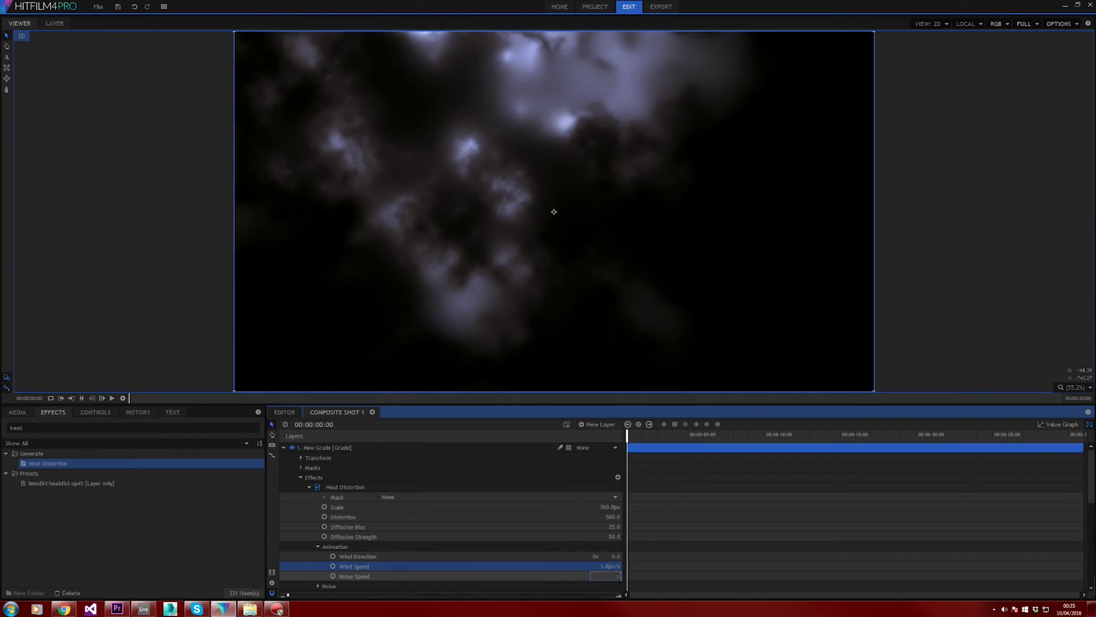
{"action": "type", "text": "0.05"}
{"action": "key", "text": "Return"}
{"action": "left_click", "coordinate": [112, 397]}
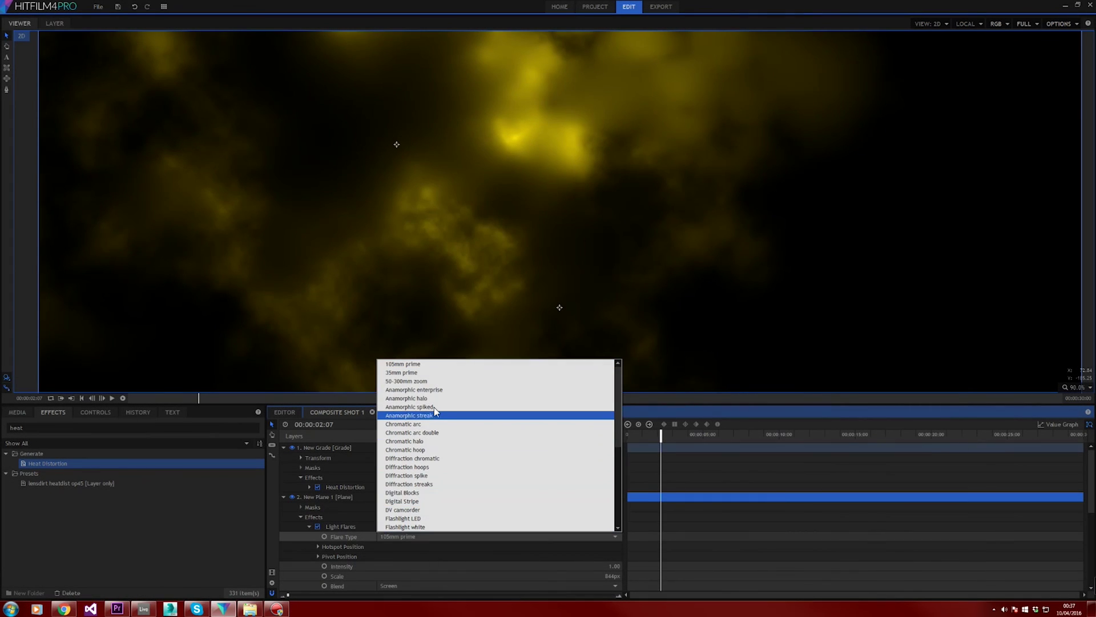
- Switch the Light Flares flare type to Anamorphic enterprise
{"action": "left_click", "coordinate": [436, 391]}
{"action": "scroll", "coordinate": [498, 230], "scroll_direction": "down", "scroll_amount": 2}
{"action": "left_click", "coordinate": [497, 200]}
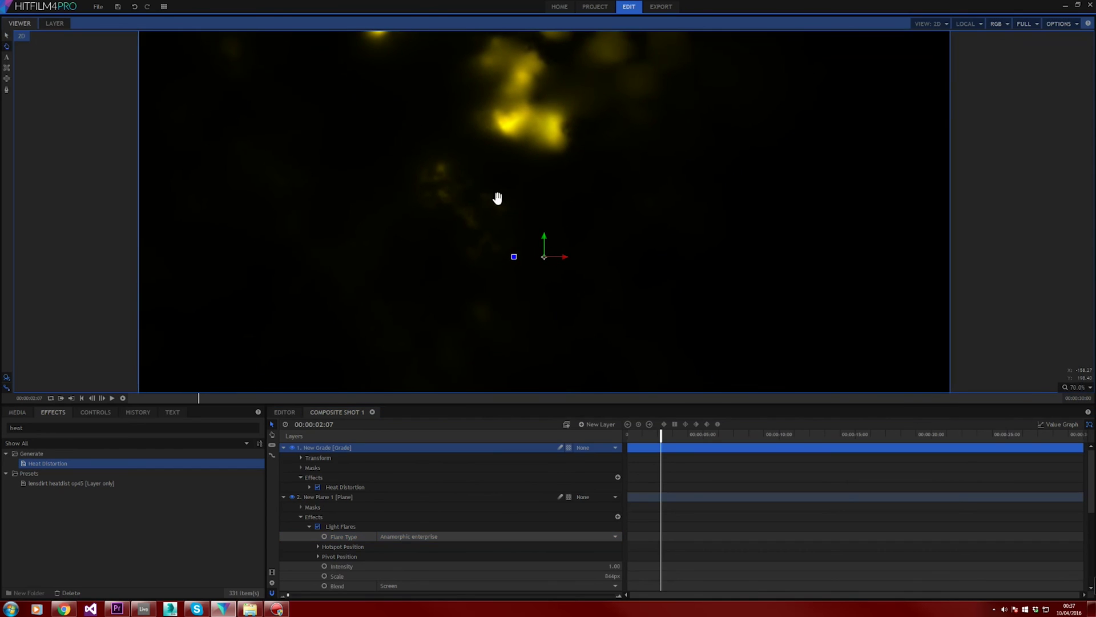
{"action": "scroll", "coordinate": [567, 531], "scroll_direction": "down", "scroll_amount": 5}
{"action": "left_click", "coordinate": [567, 499]}
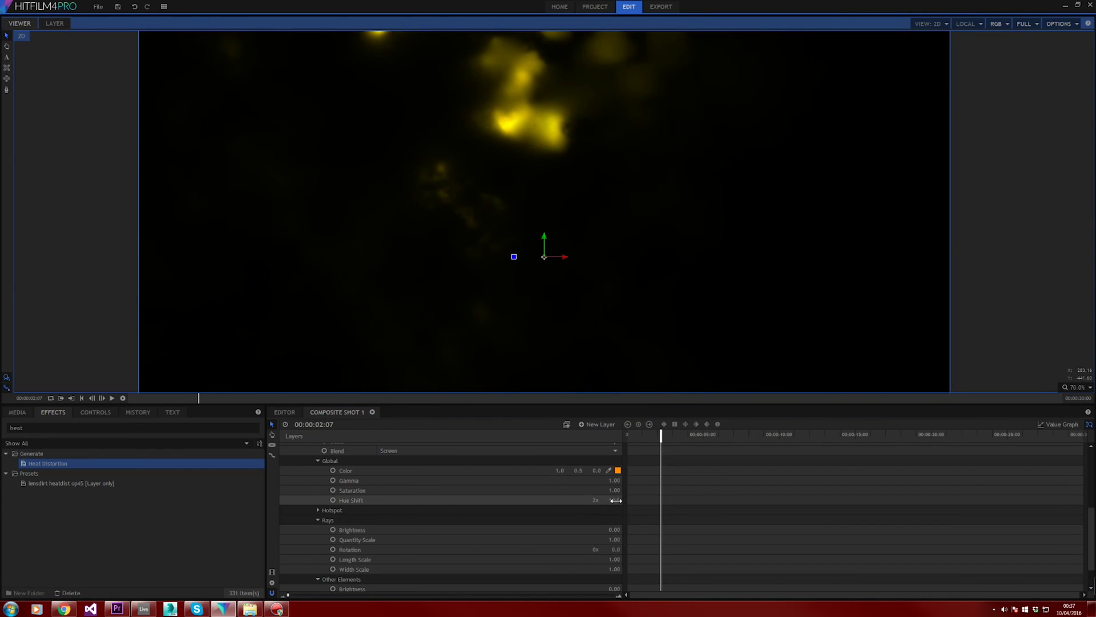
- Give the flare a pale green colour and raise Hue Shift to 162
{"action": "left_click", "coordinate": [618, 470]}
{"action": "left_click_drag", "start_coordinate": [635, 224], "coordinate": [605, 303]}
{"action": "left_click", "coordinate": [604, 376]}
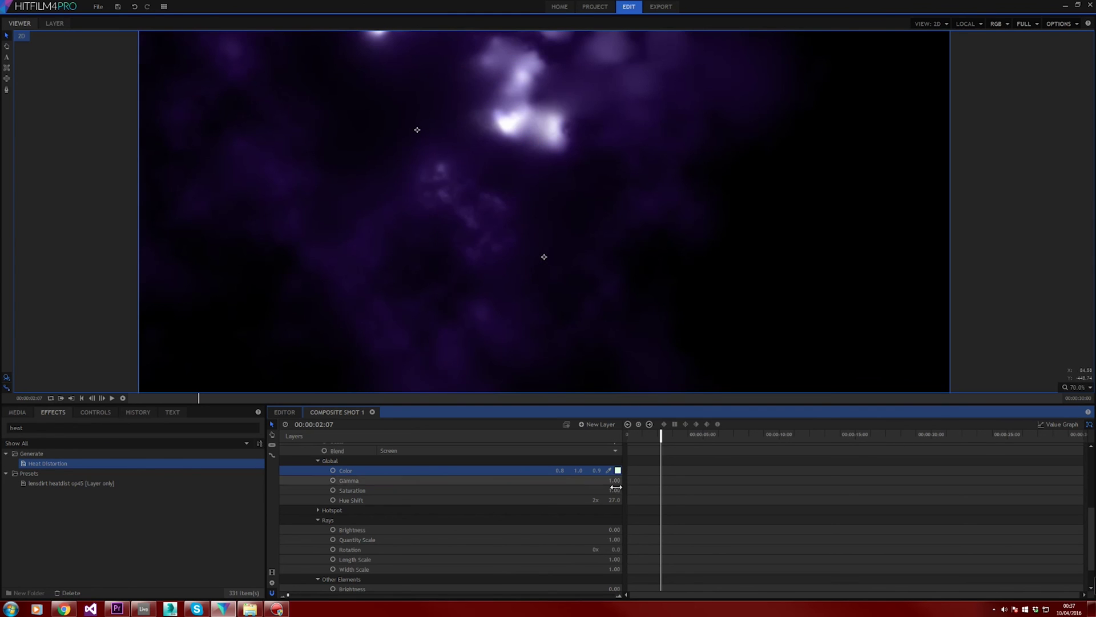
{"action": "left_click_drag", "start_coordinate": [614, 499], "coordinate": [637, 499]}
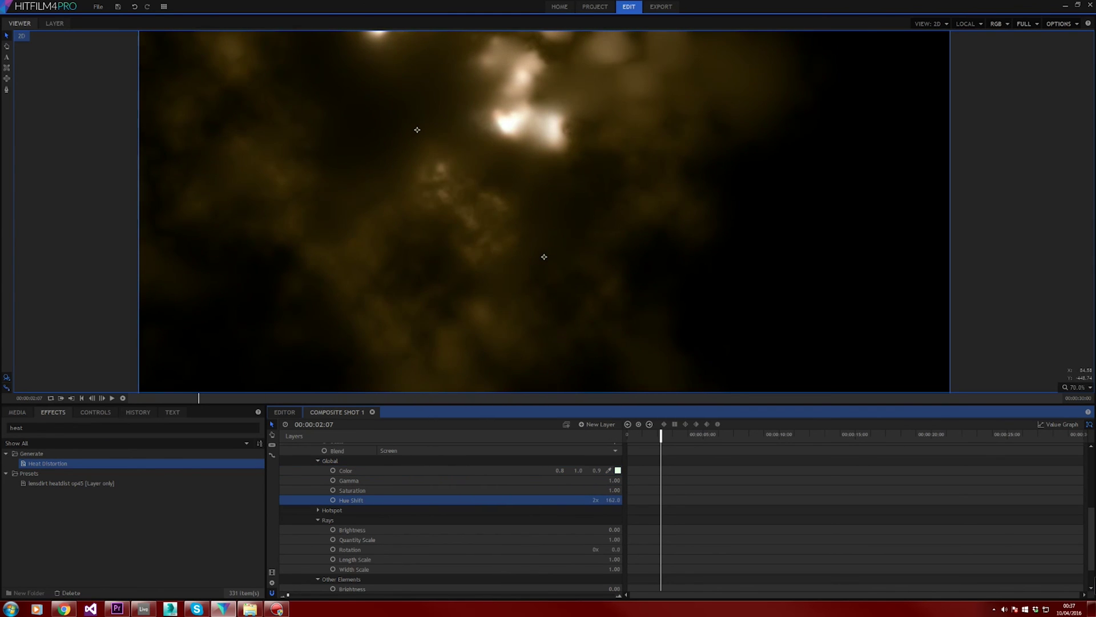